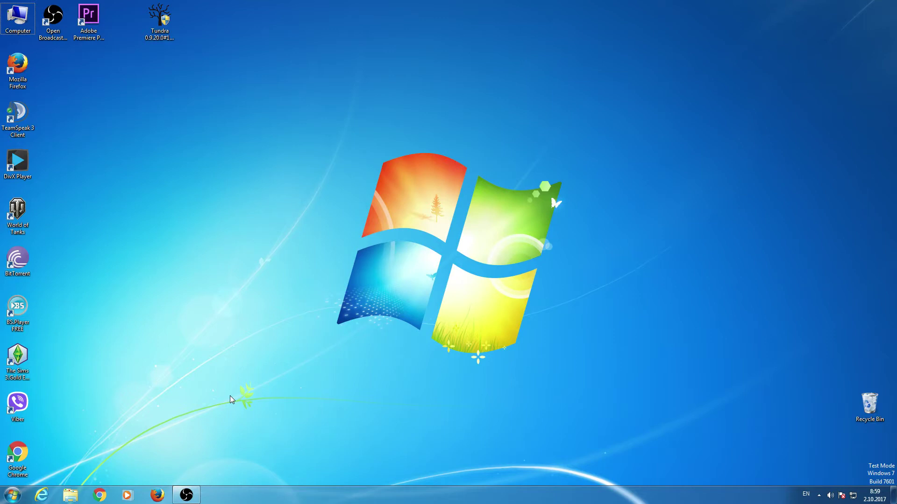
- Search Google for 'adsense' in Firefox and open the Google AdSense site
left_click(158, 496)
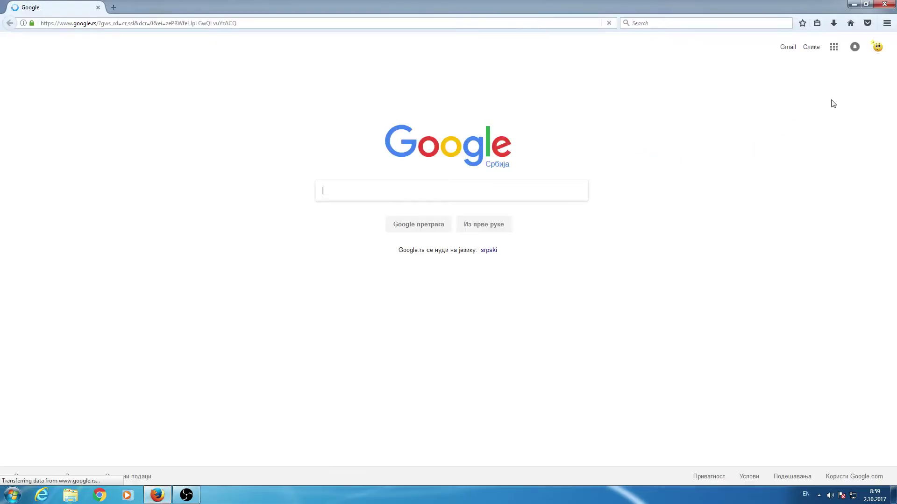
left_click(441, 190)
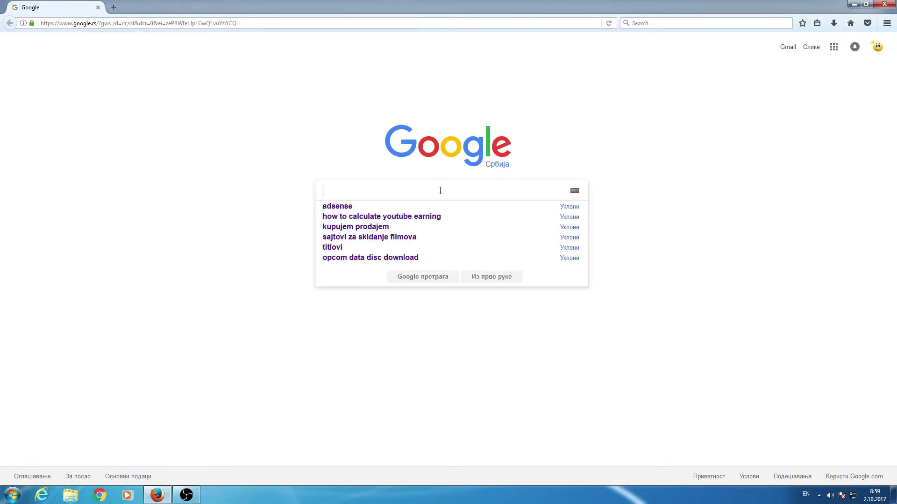
left_click(423, 208)
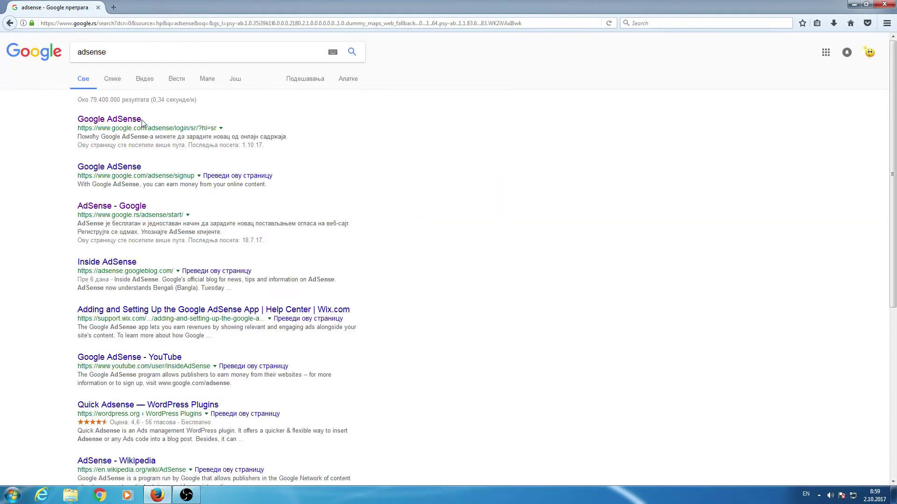
left_click(142, 122)
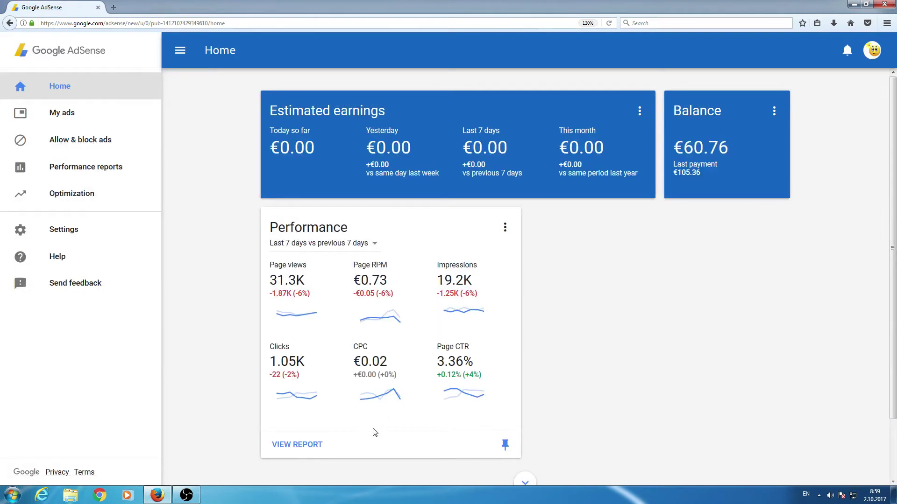
- Open the Performance report and review its daily table for Sep 25 – Oct 1, 2017
left_click(308, 450)
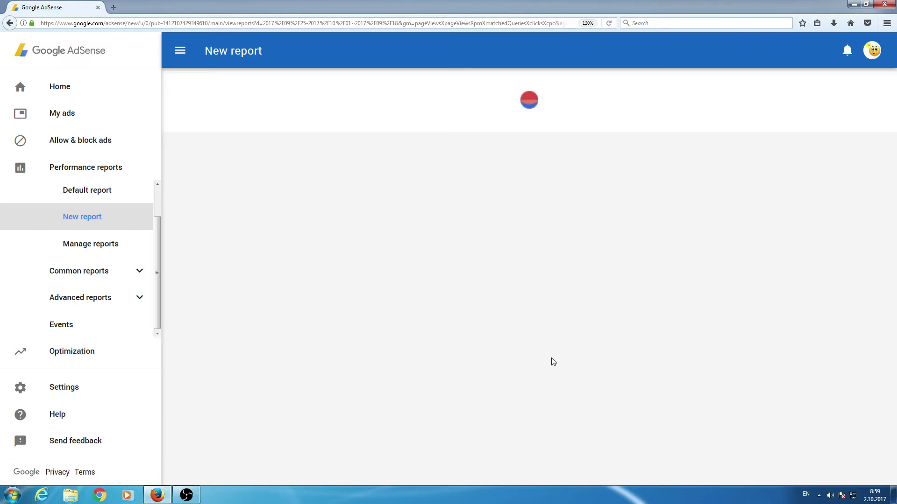
scroll(476, 320, "down", 5)
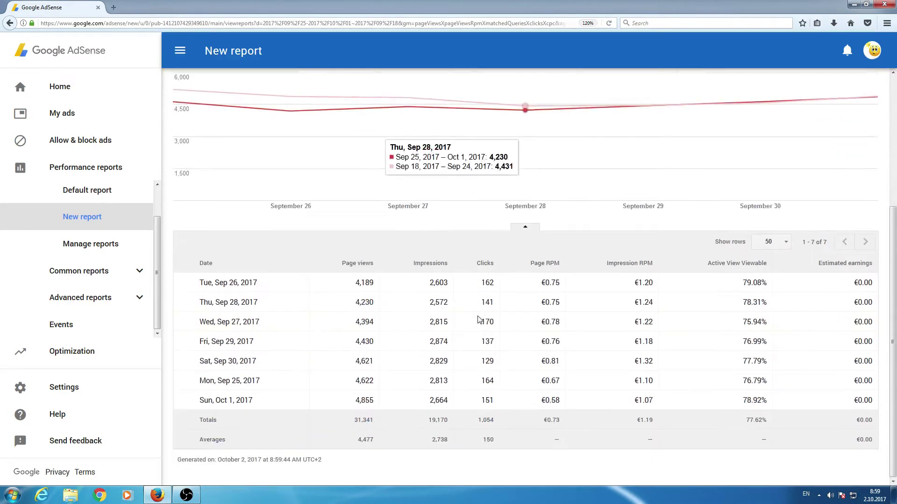
scroll(686, 371, "up", 5)
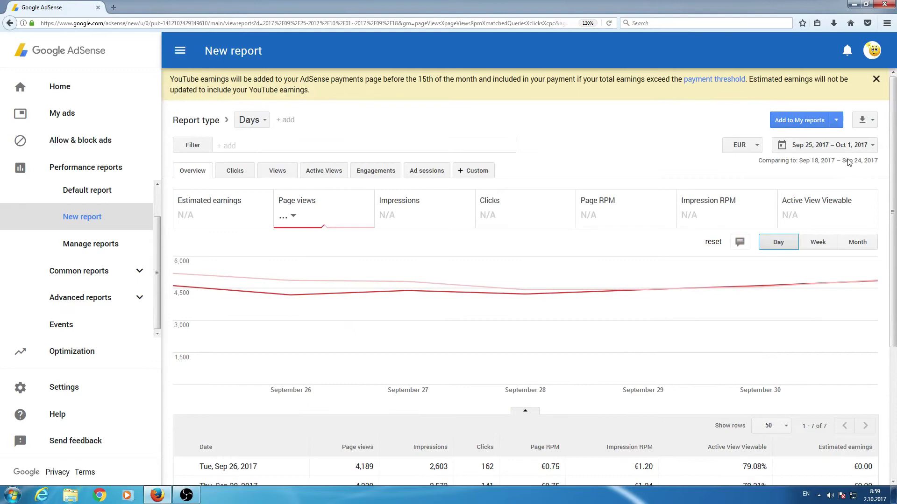
scroll(589, 402, "down", 4)
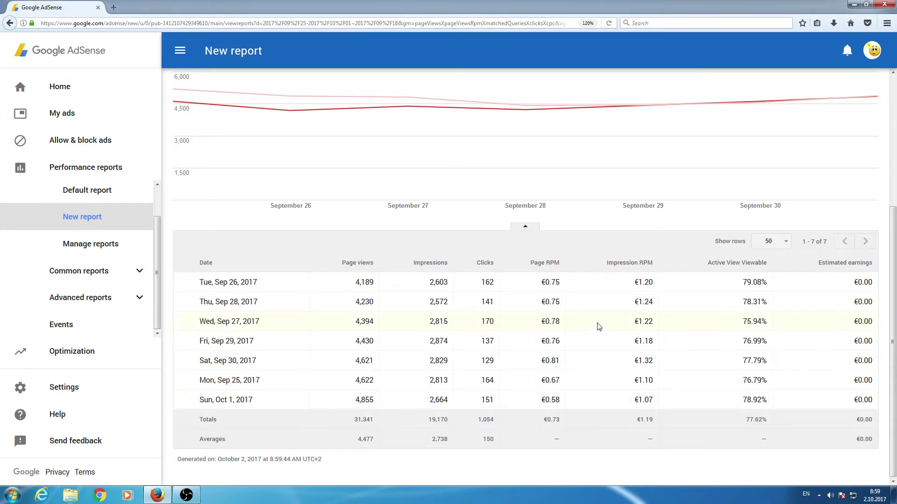
scroll(600, 326, "up", 5)
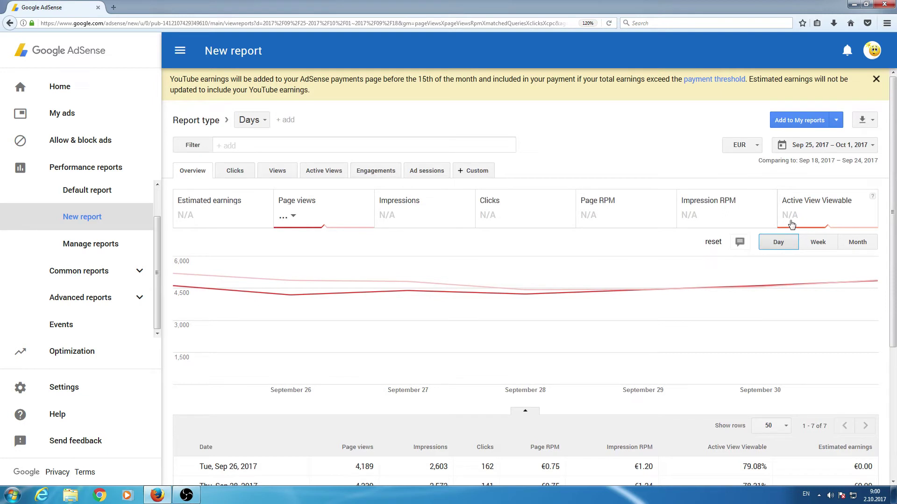
- Change the report's date range to end on Oct 2, 2017 and apply it
left_click(803, 148)
left_click(642, 186)
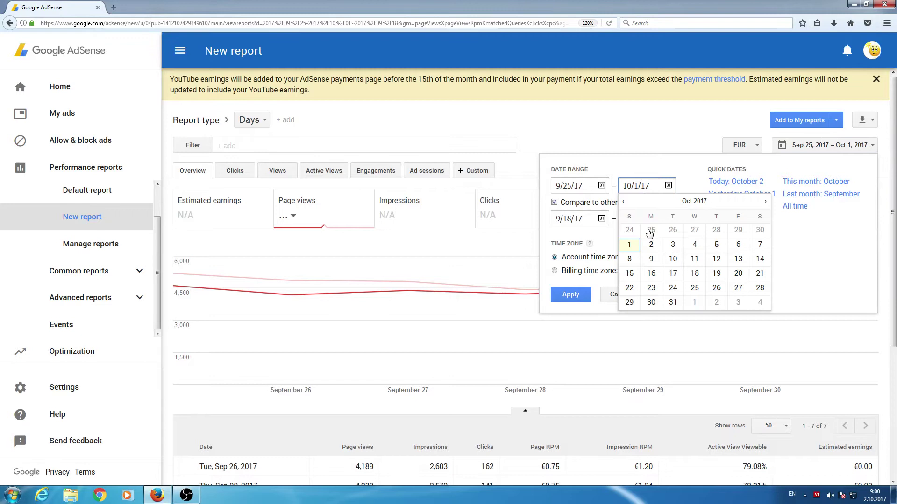
left_click(651, 245)
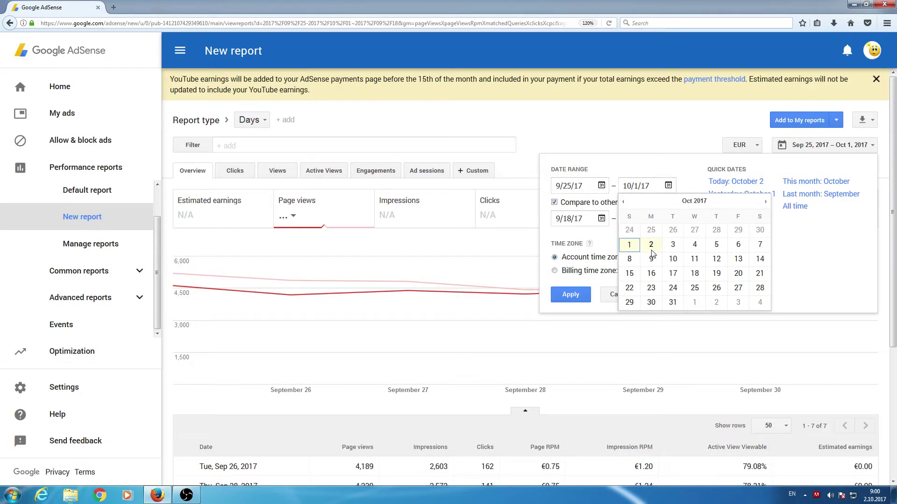
left_click(565, 298)
- Sort the daily rows by date from Sep 25 to Oct 2
scroll(299, 251, "down", 2)
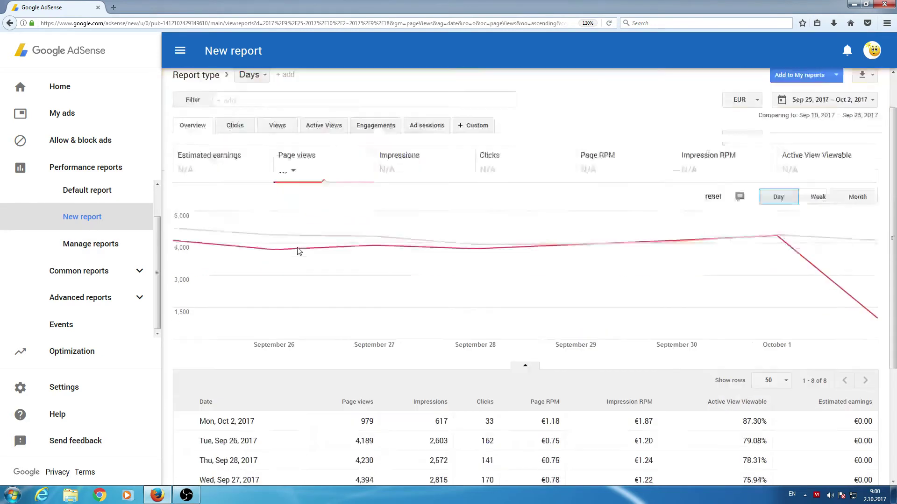
scroll(297, 251, "down", 5)
left_click(209, 246)
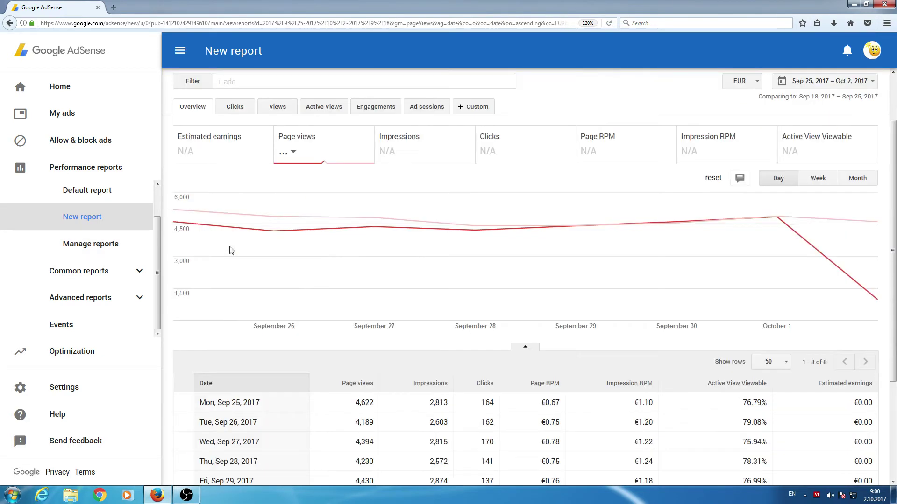
scroll(276, 299, "down", 3)
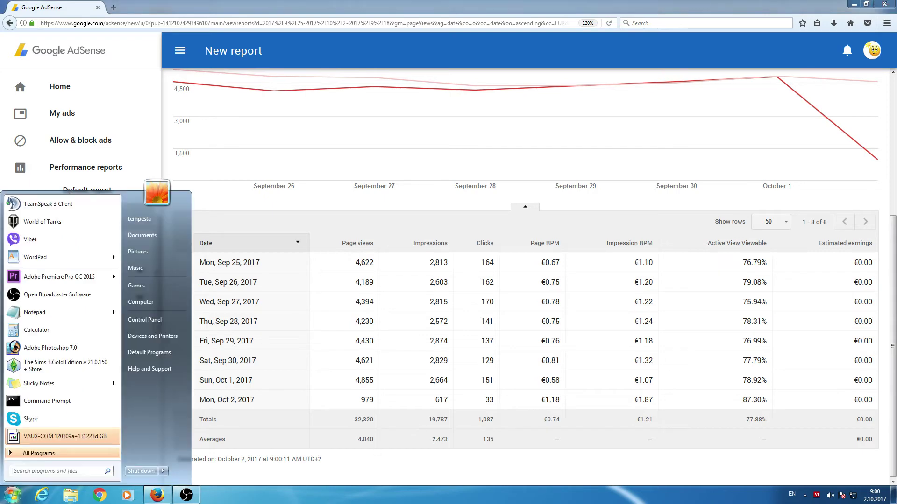
- Launch Calculator from Start and place it beside the AdSense table
left_click(13, 495)
left_click(40, 330)
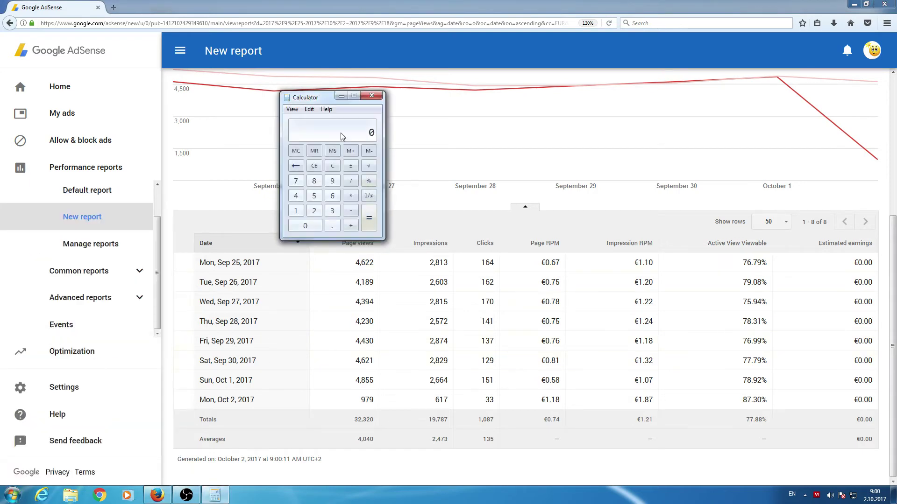
left_click_drag(324, 96, 233, 83)
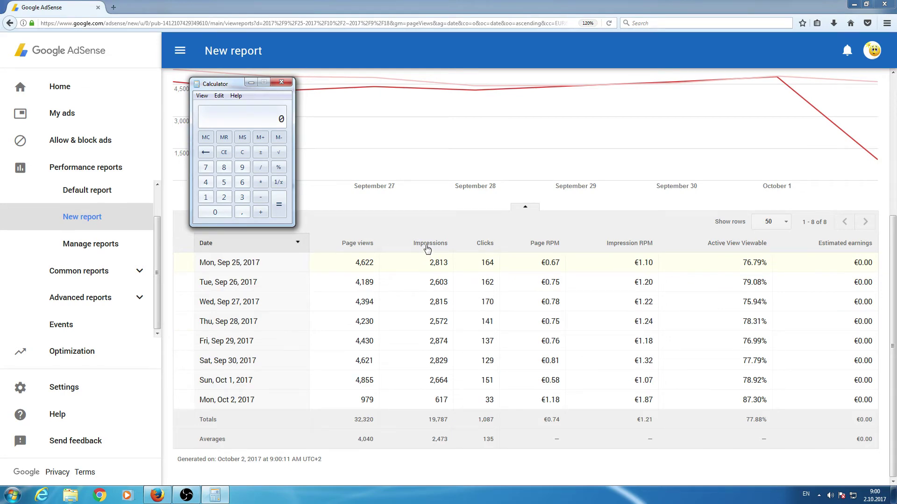
- Multiply 0,617 thousand impressions by the 1,87 RPM to get 1,15379
left_click(242, 213)
left_click(246, 185)
left_click(207, 198)
left_click(207, 169)
left_click(207, 196)
left_click(242, 213)
left_click(224, 168)
left_click(205, 167)
left_click(279, 211)
- Clear the calculator and compute 2,664 × 1,07 = 2,85048 for Oct 1
left_click(224, 153)
left_click(241, 213)
double_click(242, 183)
left_click(205, 182)
left_click(260, 182)
left_click(205, 198)
left_click(247, 216)
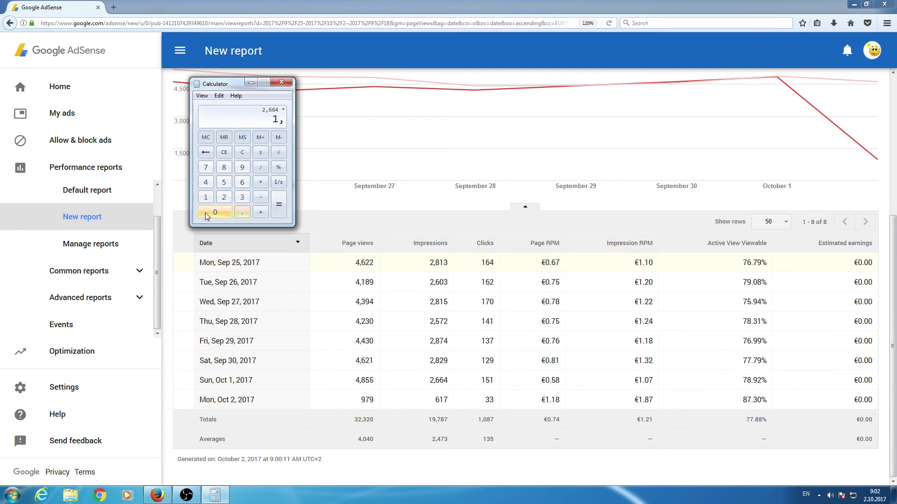
left_click(205, 214)
left_click(205, 167)
left_click(281, 211)
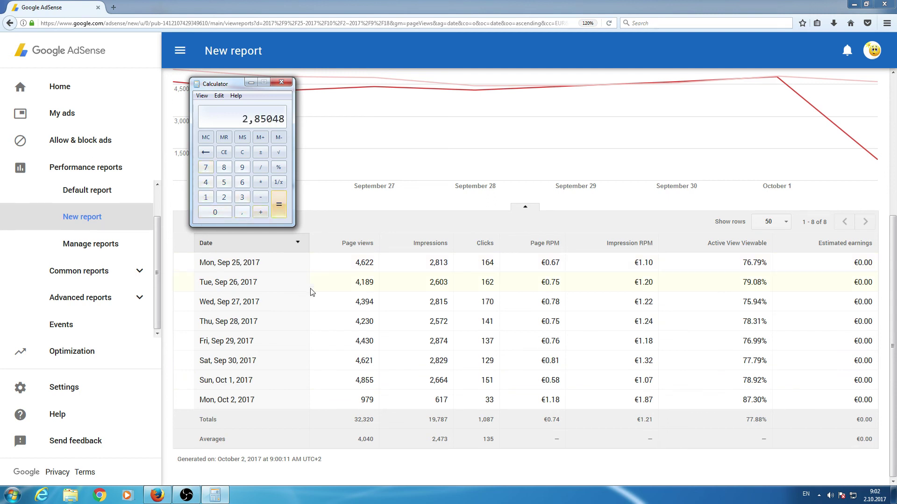